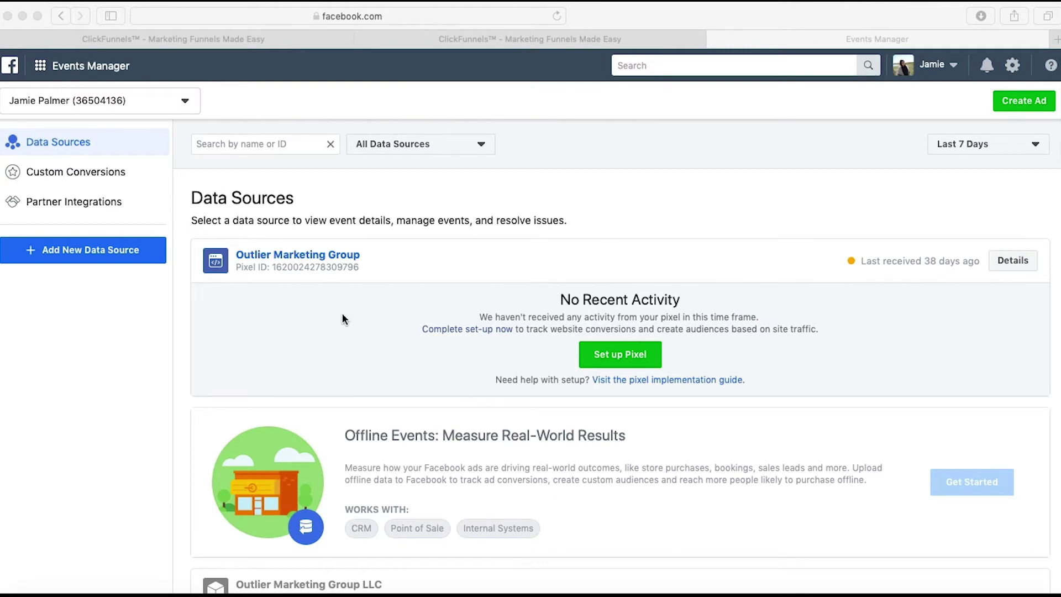
Step: Return to the Events Manager data sources list through the business navigation menu
left_click(109, 64)
left_click(38, 66)
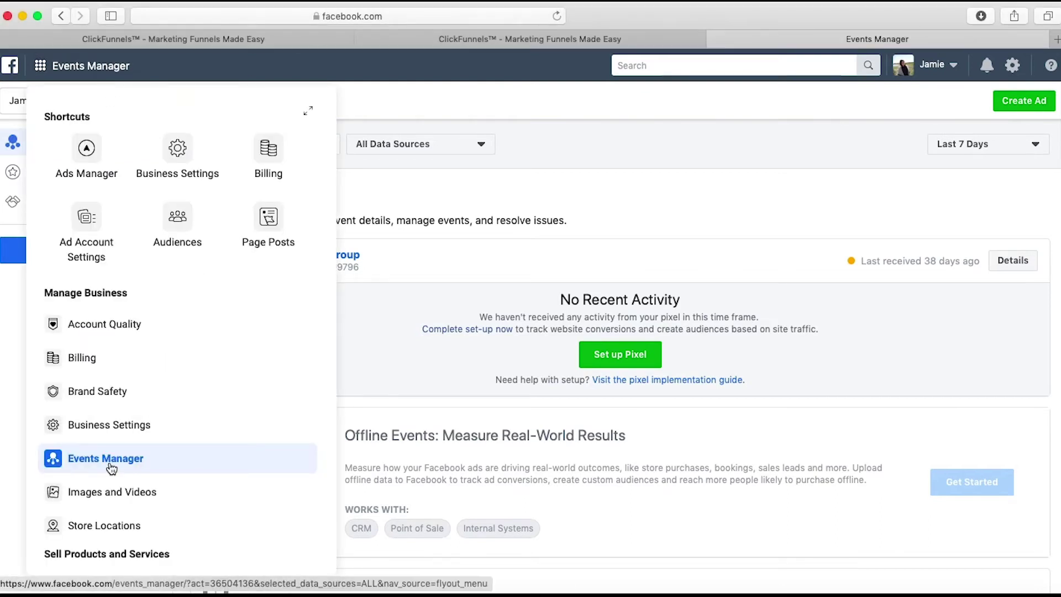
left_click(431, 404)
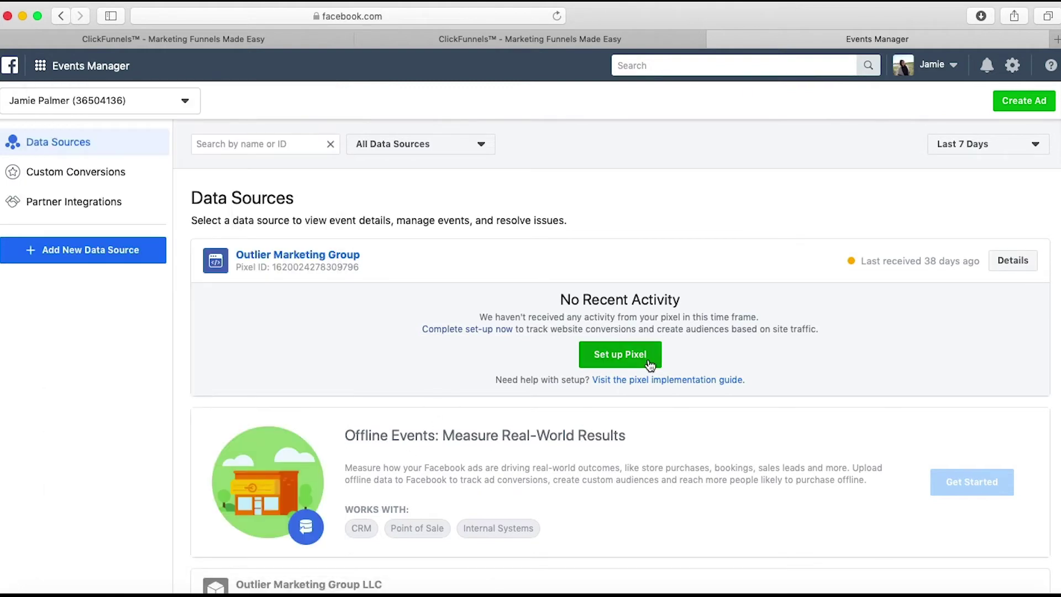
scroll(436, 312, "down", 5)
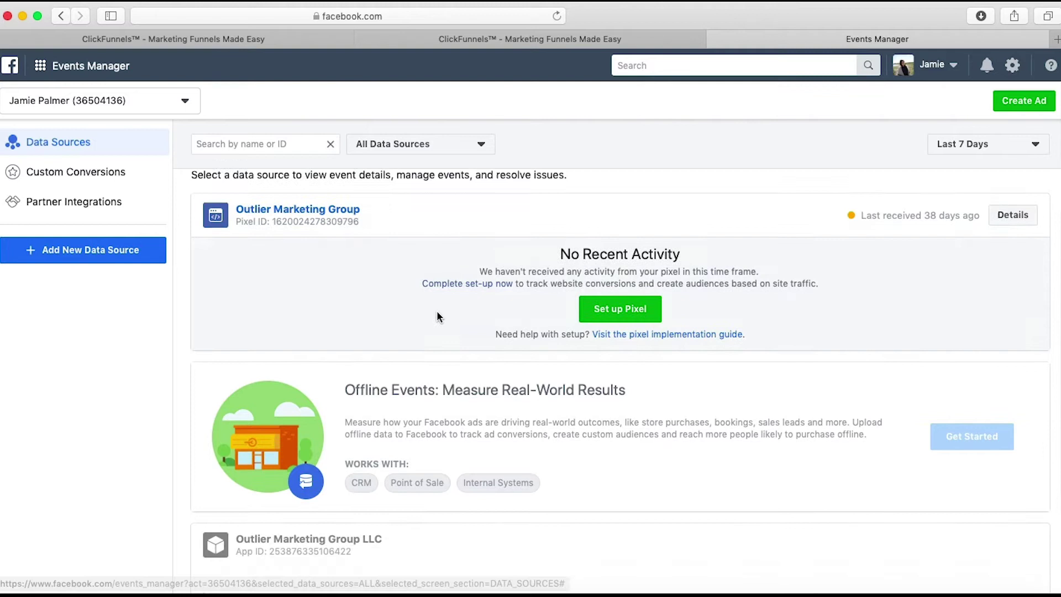
scroll(437, 316, "down", 3)
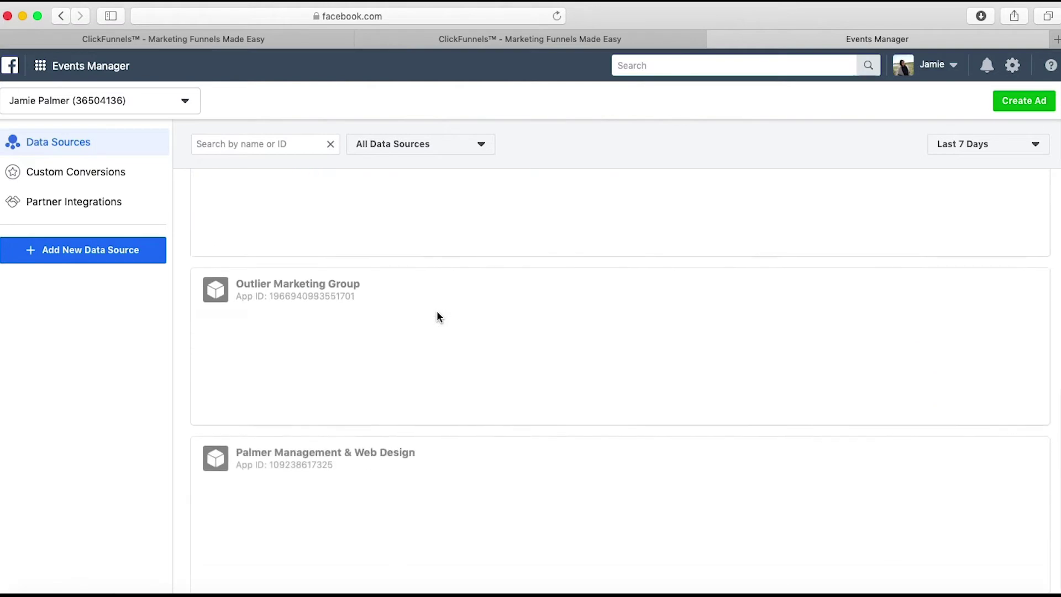
scroll(437, 316, "up", 8)
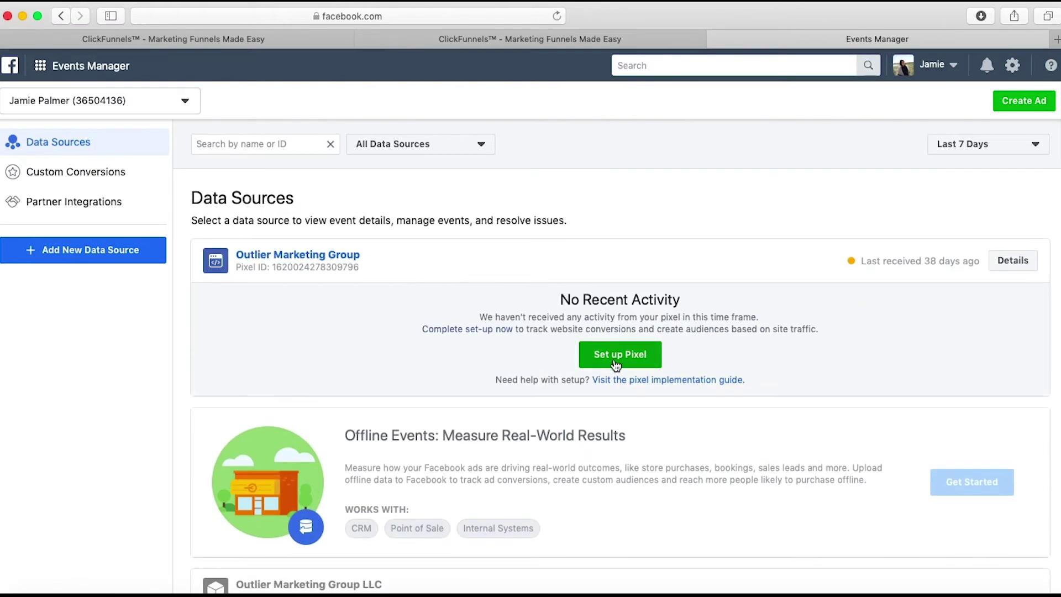
Step: Set up the Outlier Marketing Group pixel manually and copy its base code
left_click(616, 359)
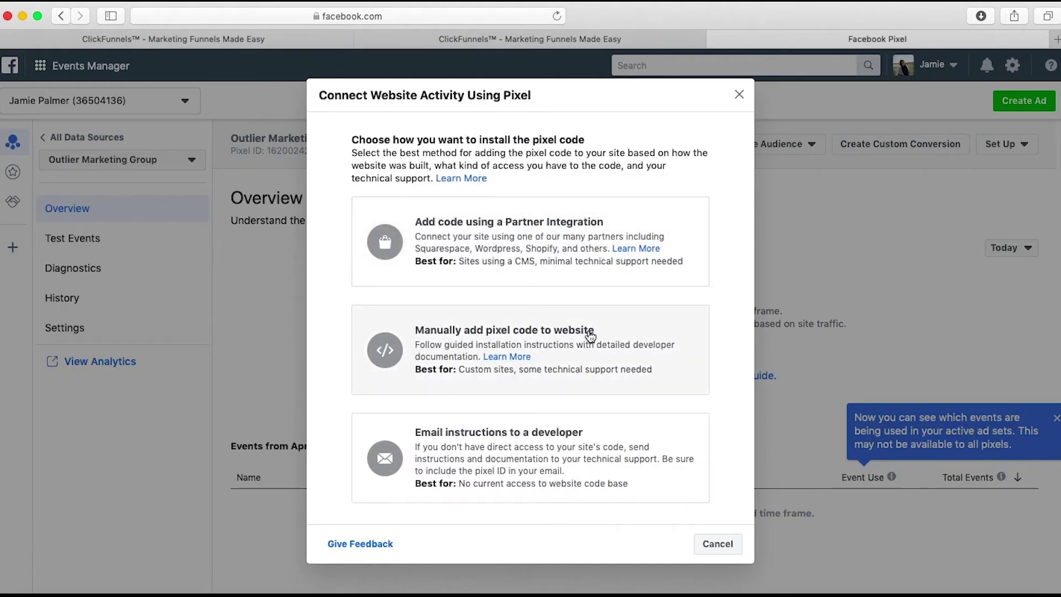
left_click(589, 338)
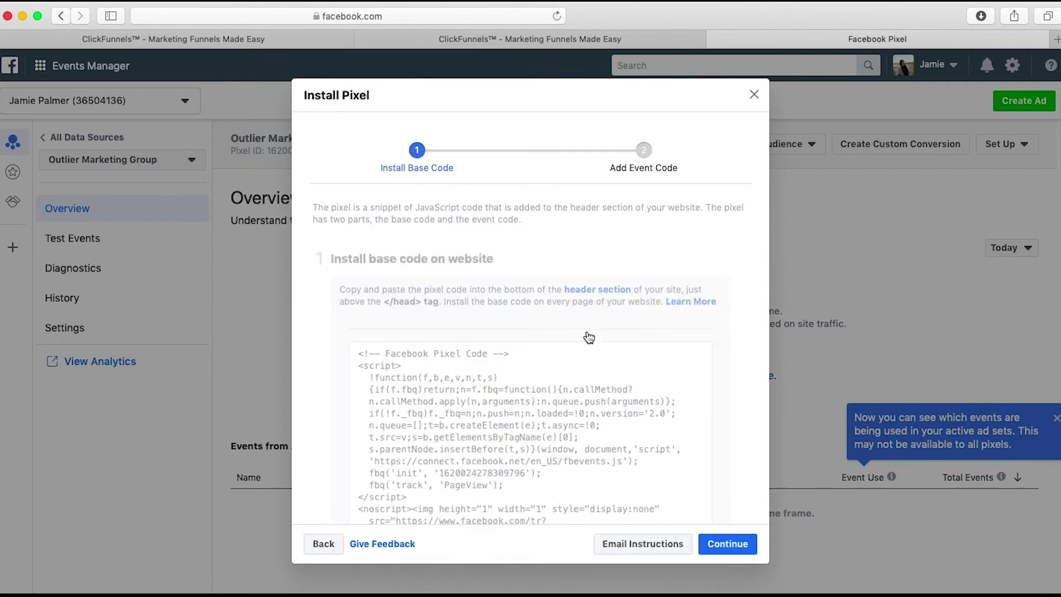
mouse_move(449, 412)
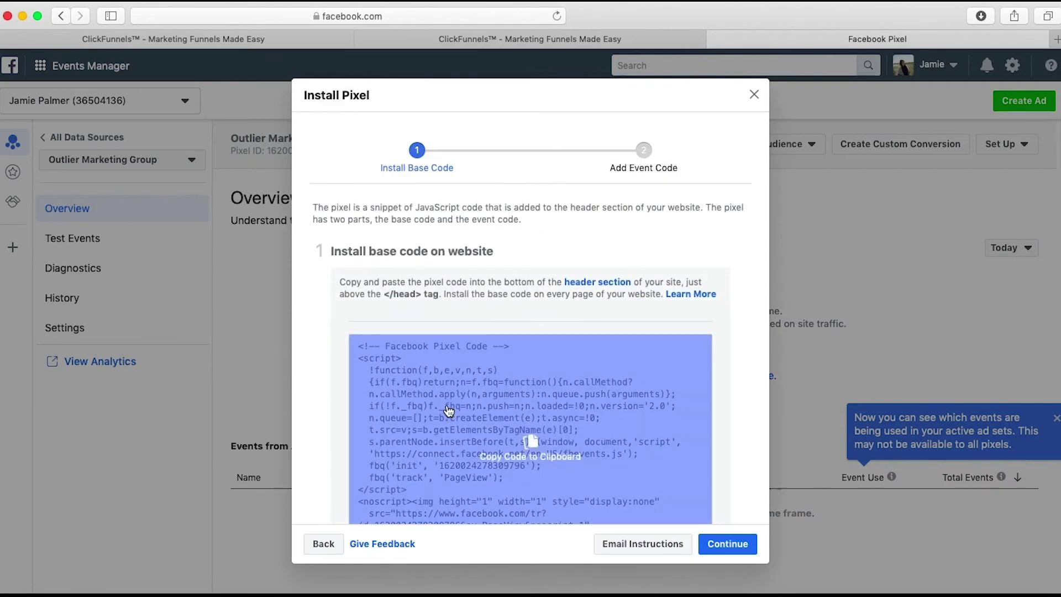
left_click(548, 458)
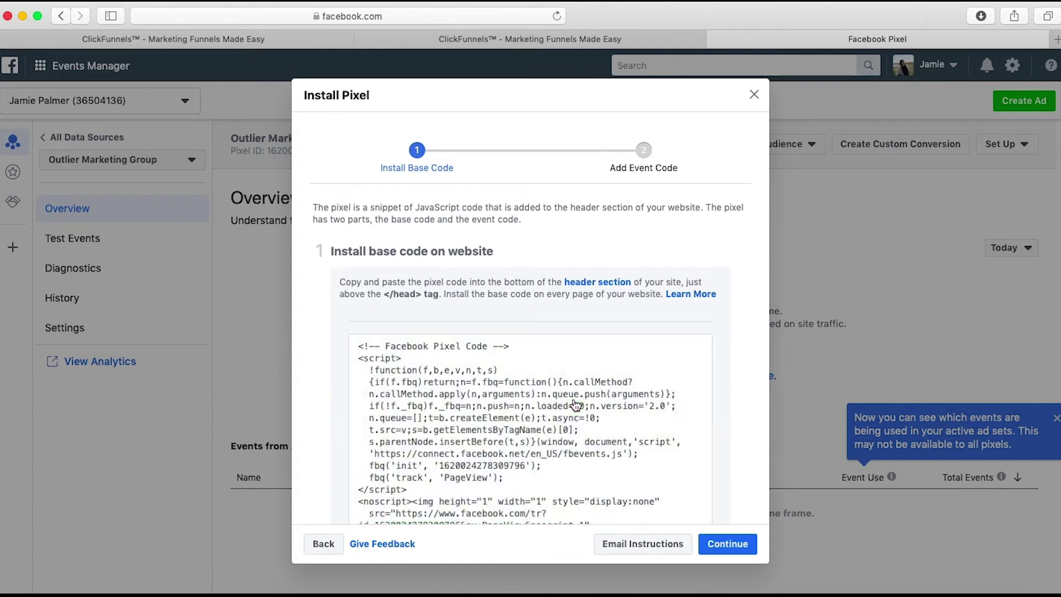
Step: Open the funnel's Order Form page, Social Media & Marketing Snapshot, in the ClickFunnels editor
left_click(529, 39)
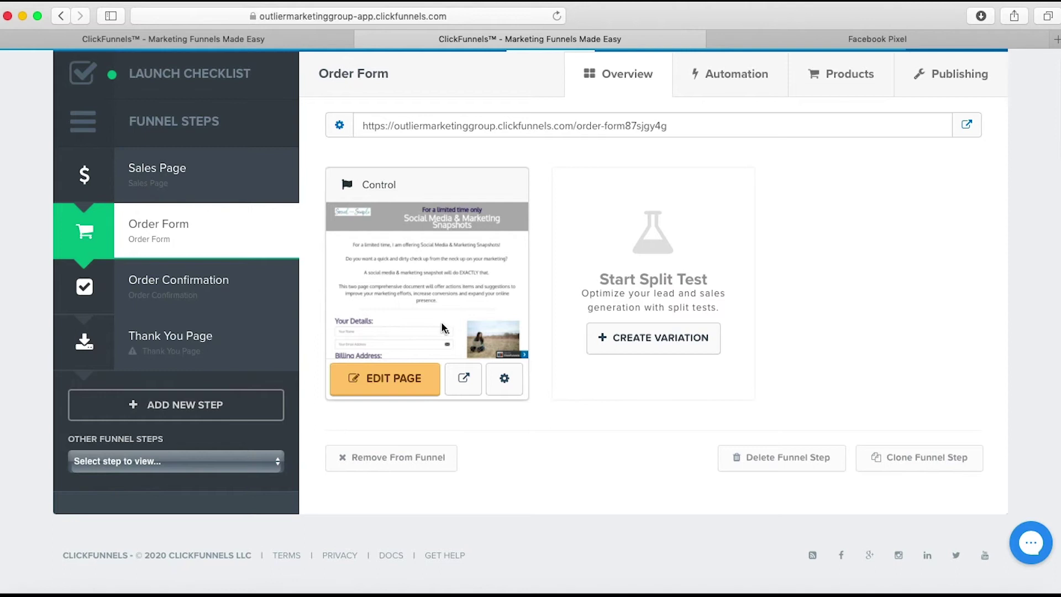
left_click(385, 387)
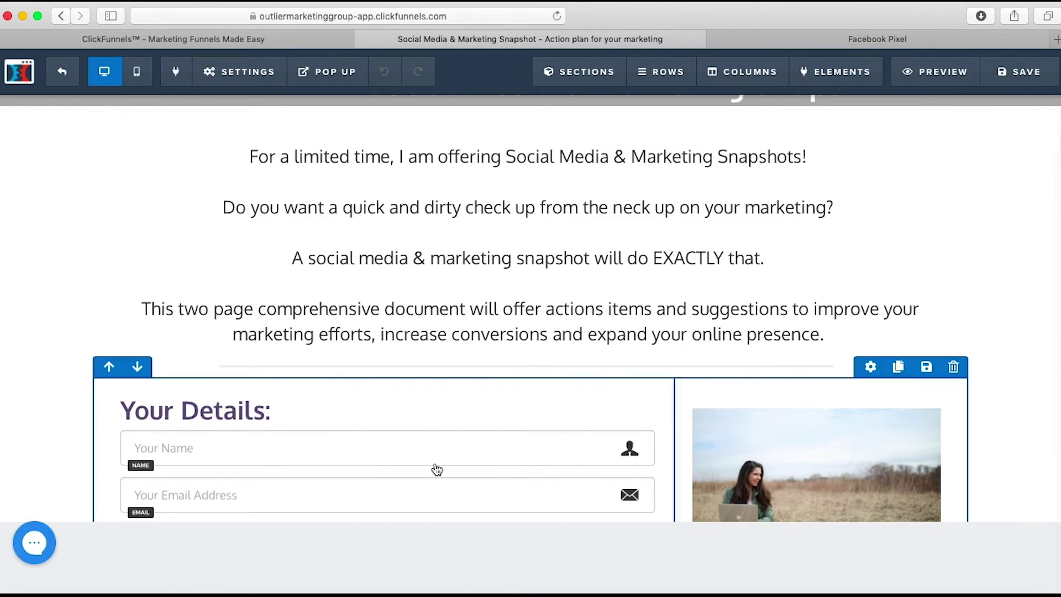
Step: Paste the Facebook Pixel base code into the order page's Header Code and save the page
left_click(248, 73)
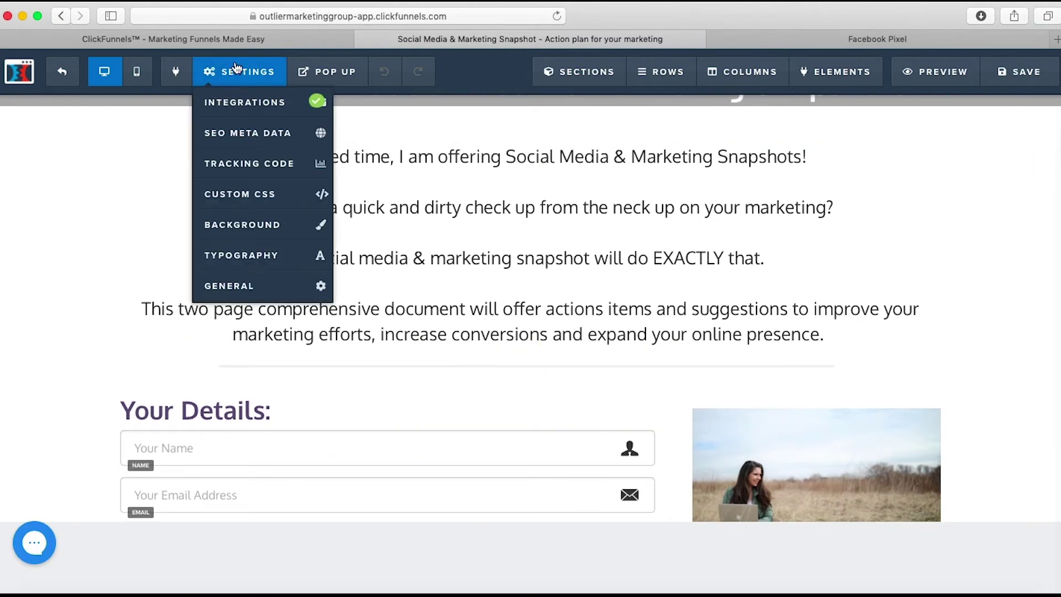
left_click(237, 169)
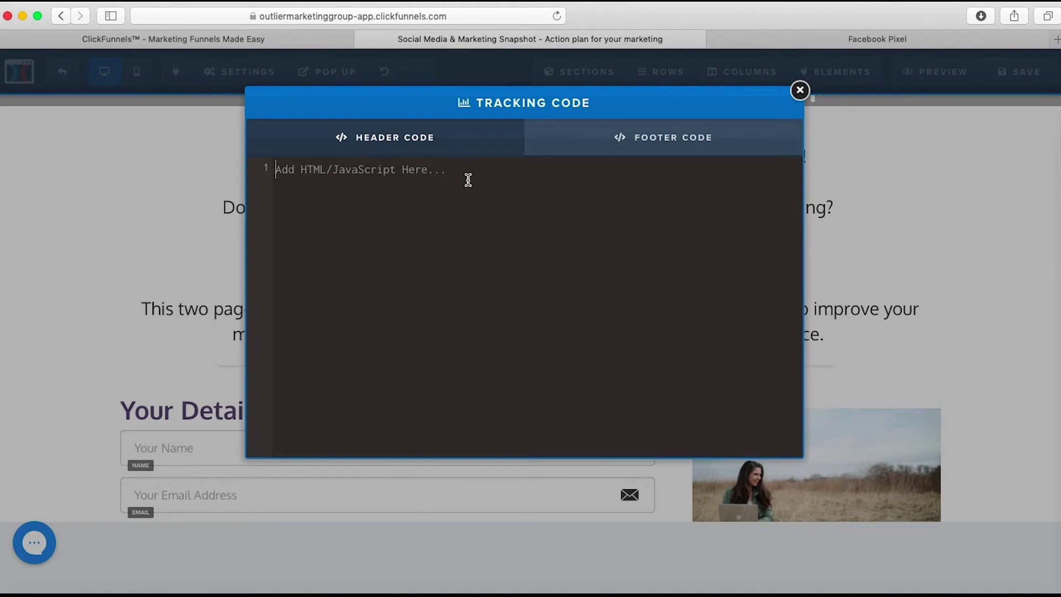
left_click(468, 180)
key("super+v")
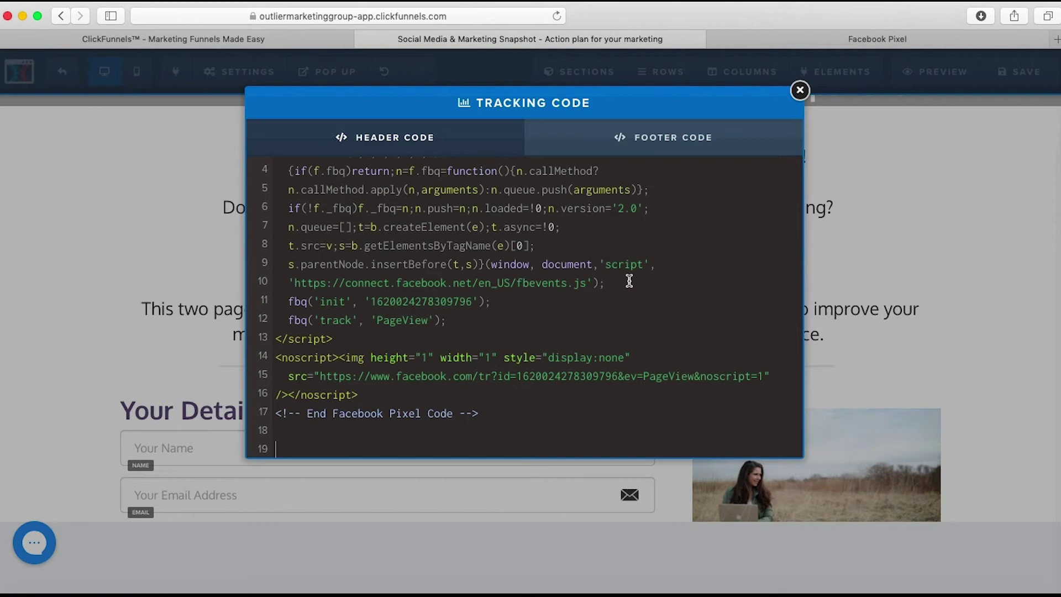
left_click(800, 91)
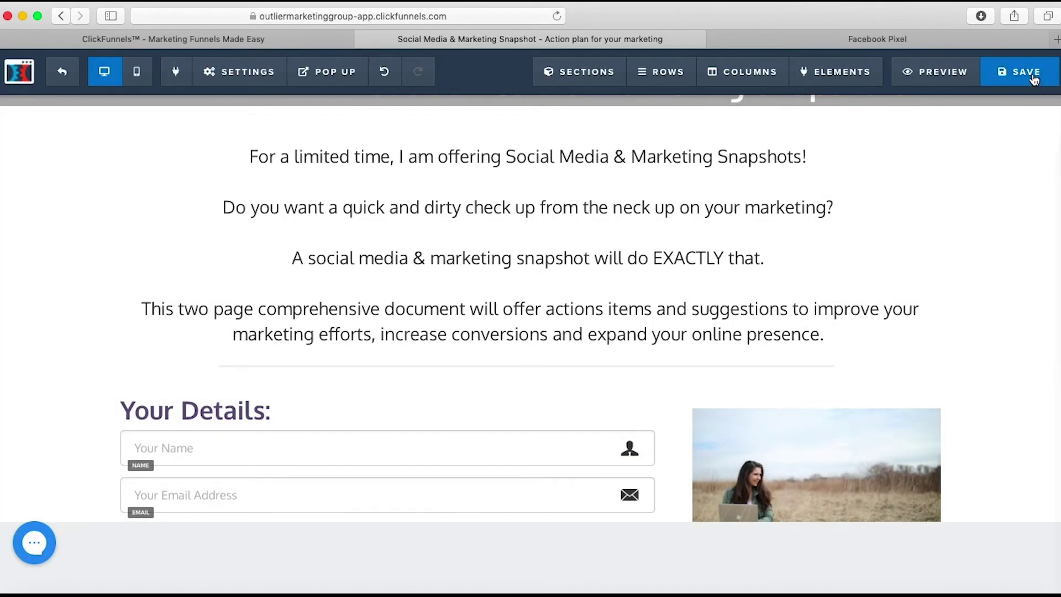
left_click(1034, 81)
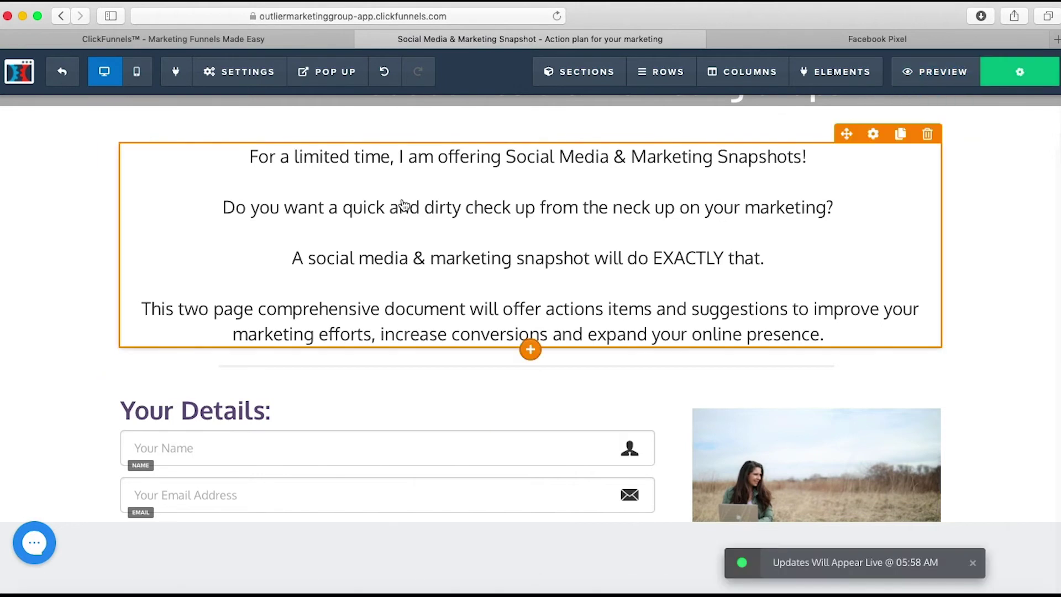
Step: Restart the pixel's manual installation and advance to the Add Event Code step
left_click(811, 42)
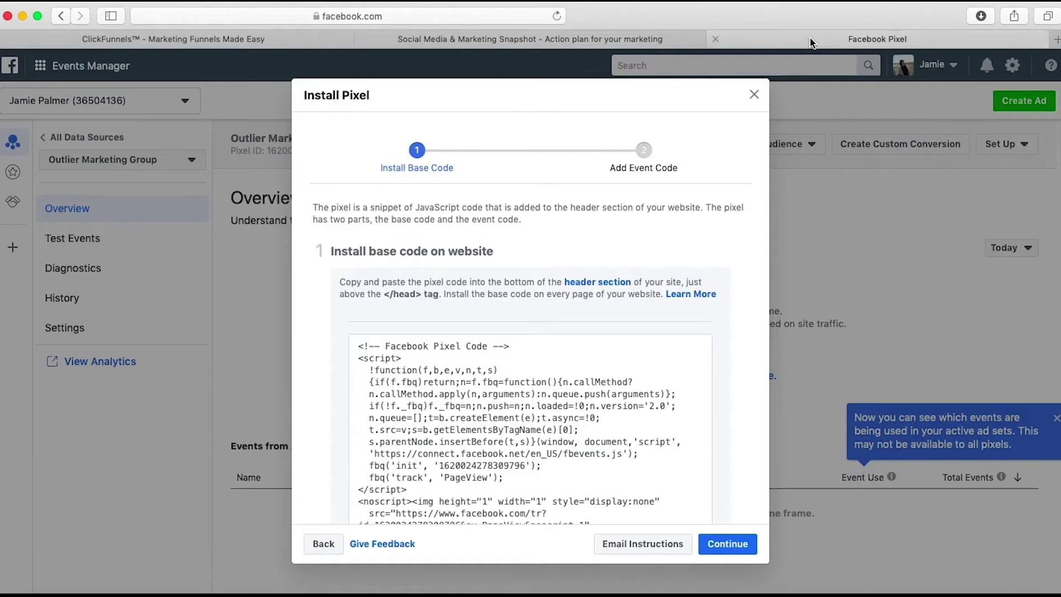
left_click(643, 167)
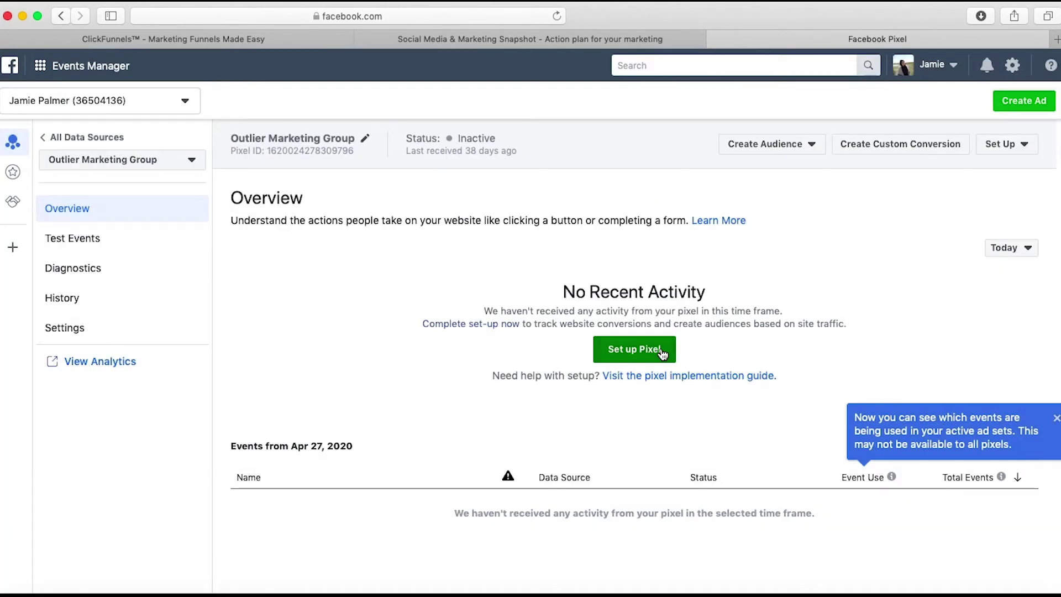
left_click(633, 349)
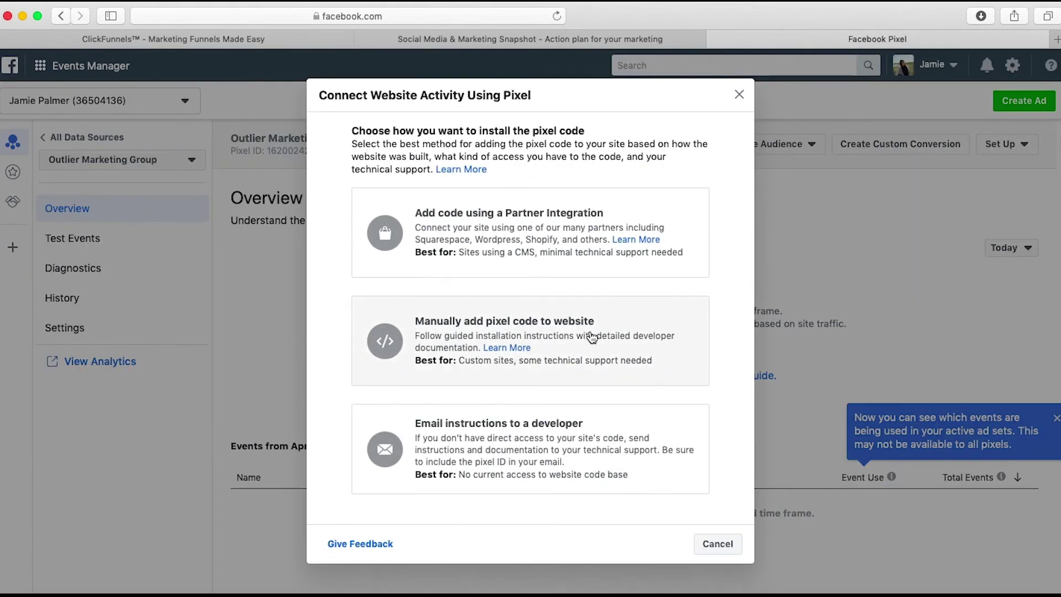
left_click(592, 338)
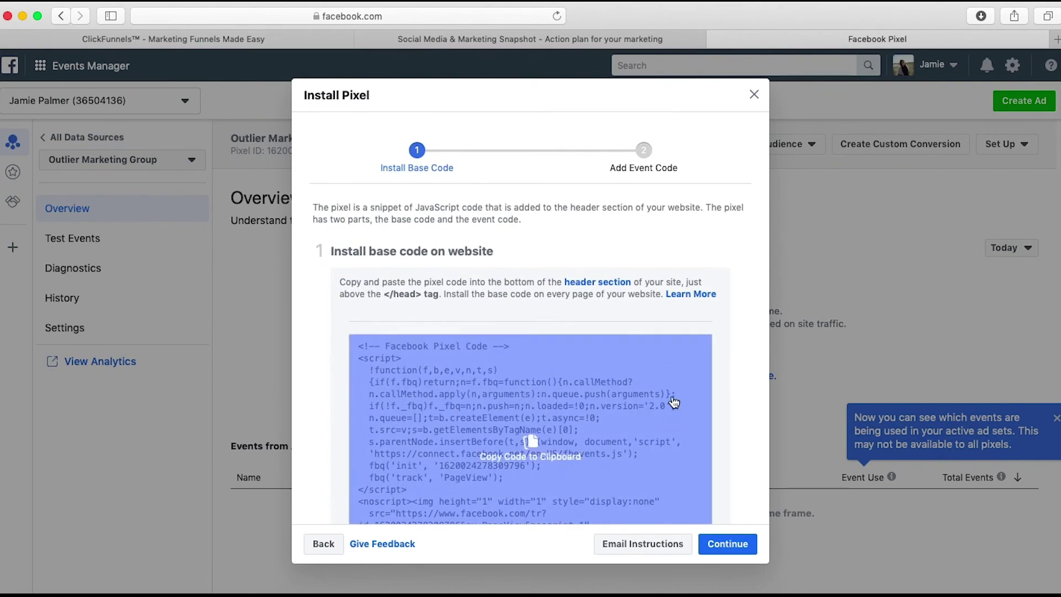
left_click(642, 164)
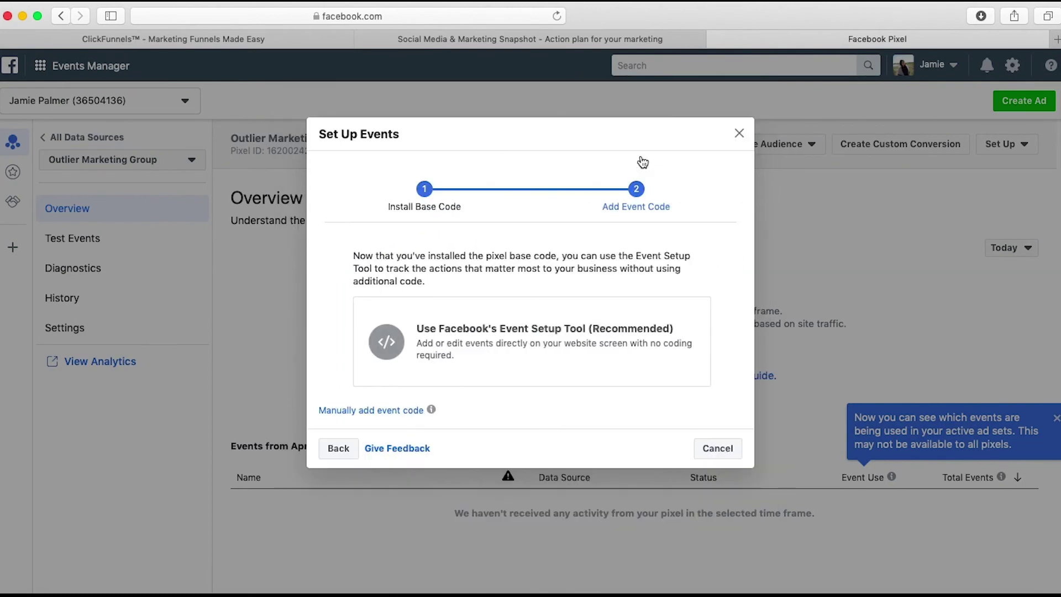
Step: Choose manual event code, show Professional Services events, and expand the Purchase event
left_click(540, 339)
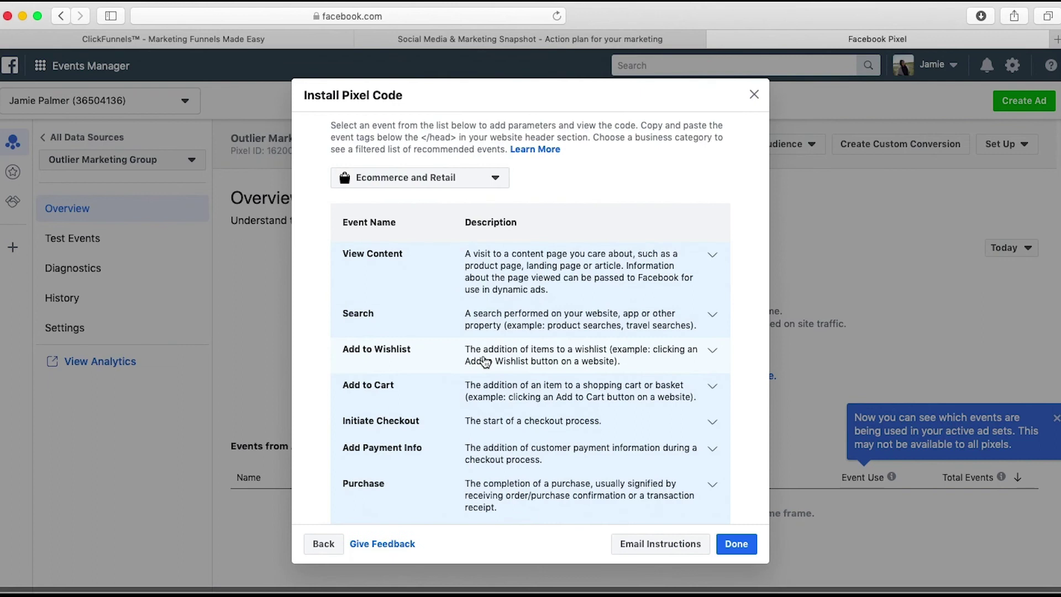
scroll(508, 325, "down", 5)
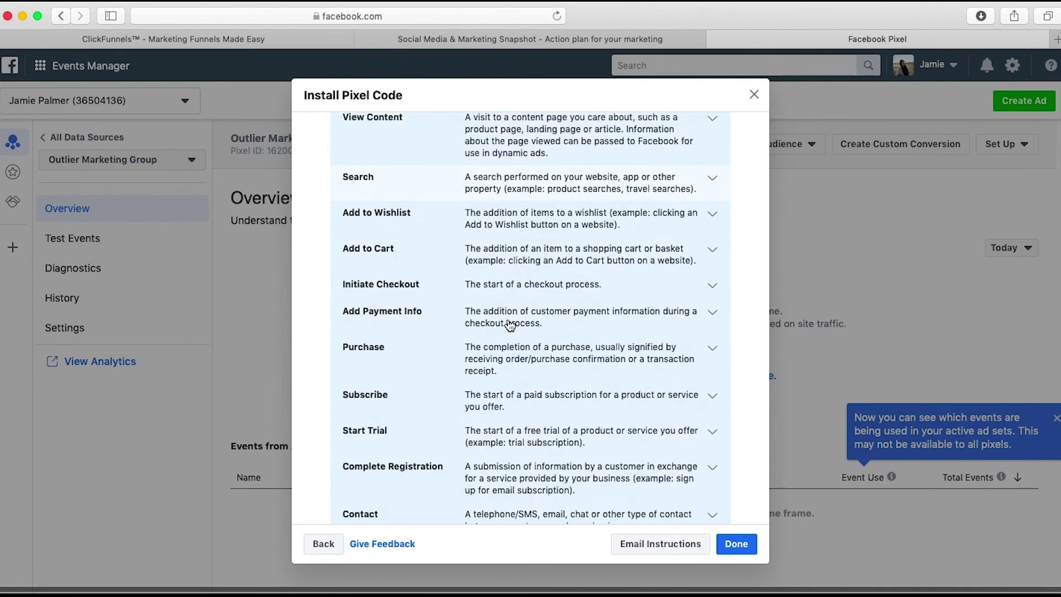
scroll(510, 325, "up", 2)
scroll(509, 325, "down", 5)
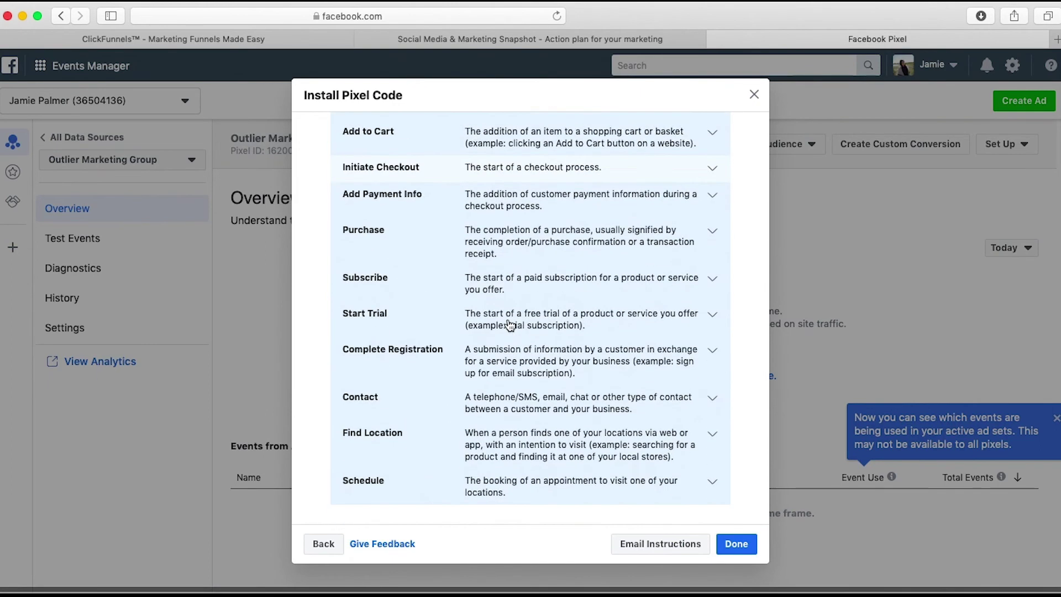
scroll(510, 325, "down", 2)
scroll(510, 325, "up", 10)
left_click(487, 221)
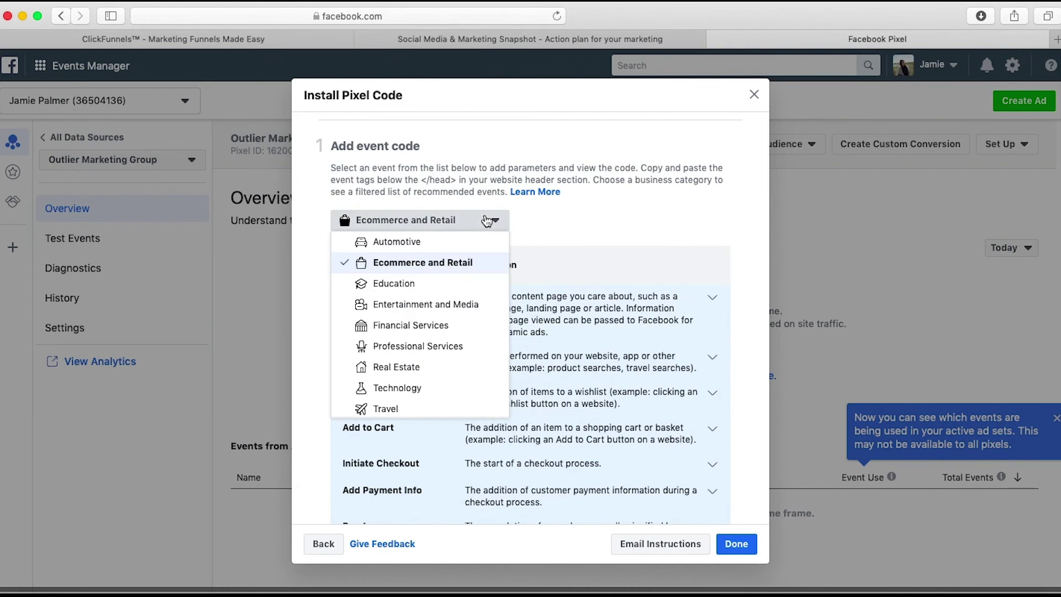
left_click(454, 348)
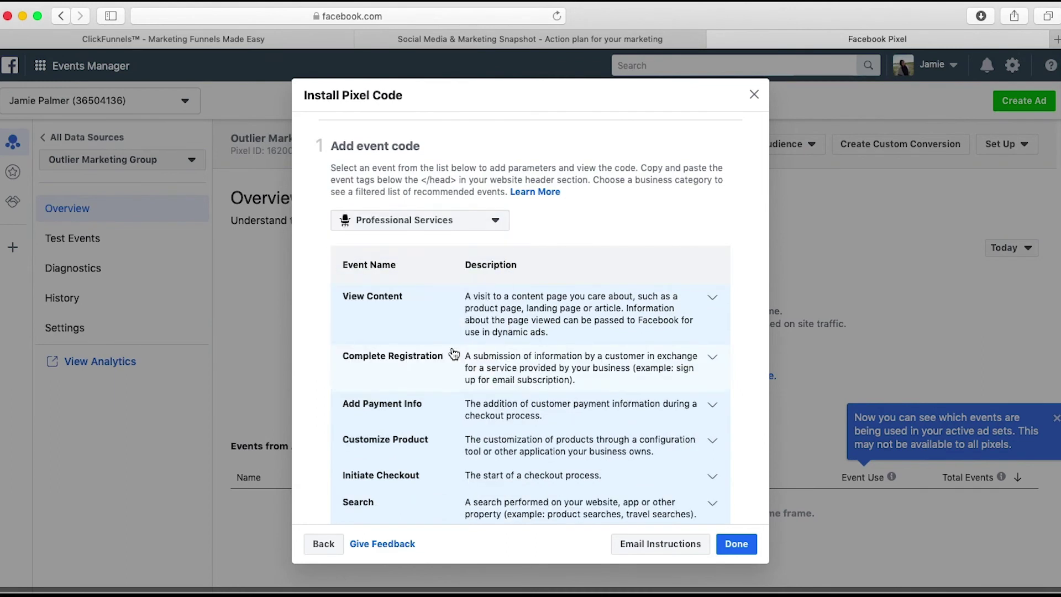
scroll(578, 326, "down", 6)
left_click(578, 329)
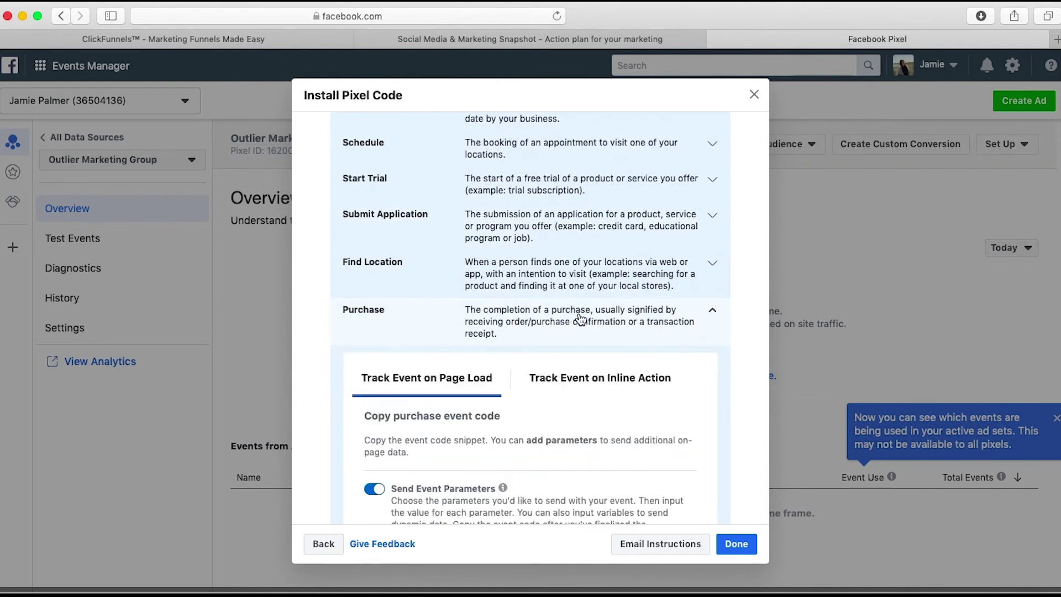
Step: Give the Purchase event a 27.00 conversion value in USD and copy its code
scroll(580, 321, "down", 4)
scroll(578, 313, "down", 5)
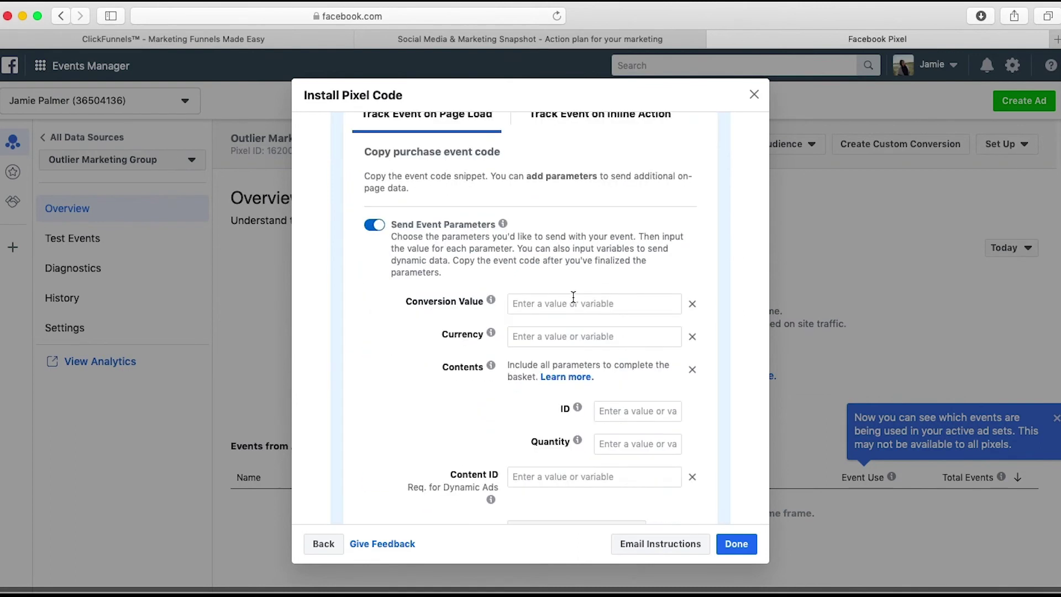
left_click(568, 232)
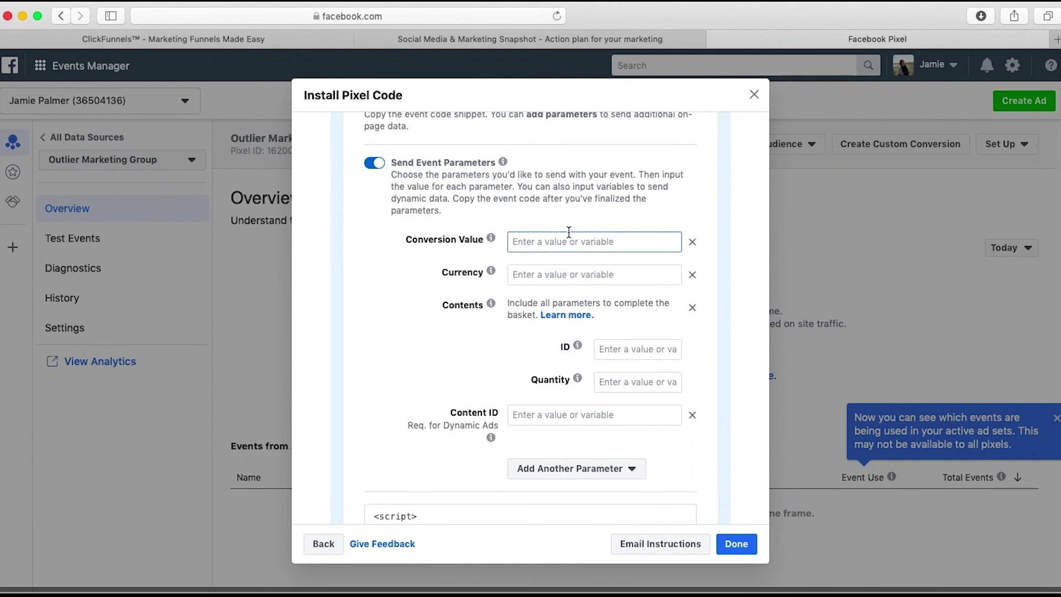
type("27")
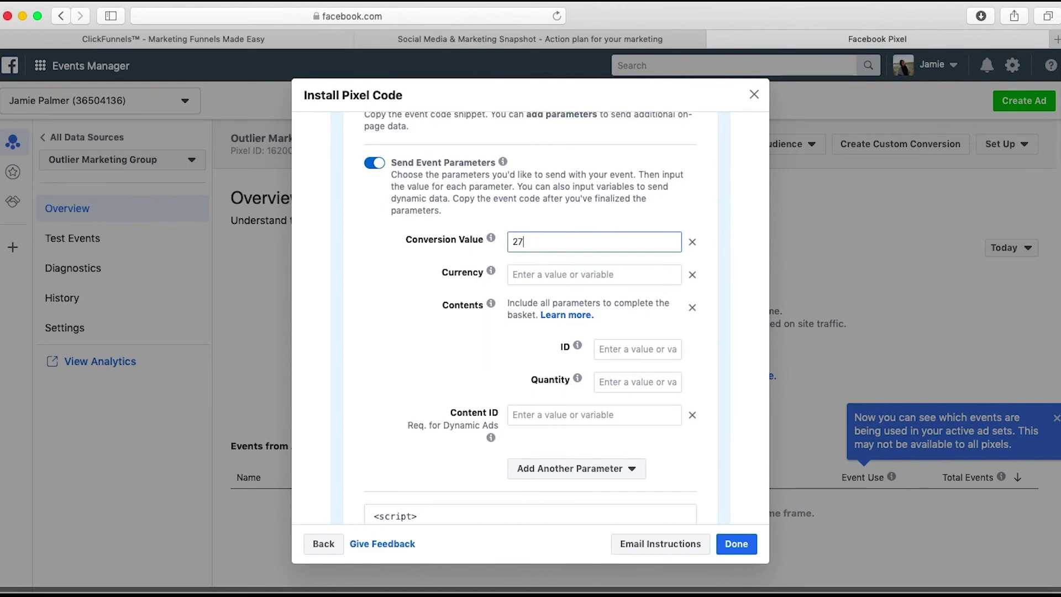
left_click(555, 269)
type("USD")
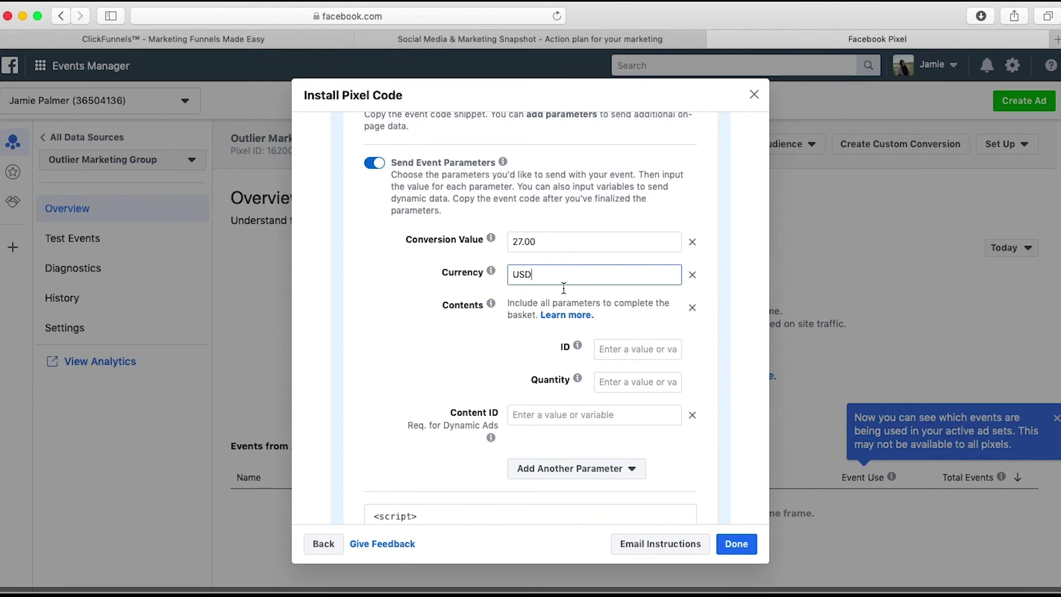
scroll(614, 345, "down", 5)
left_click(534, 258)
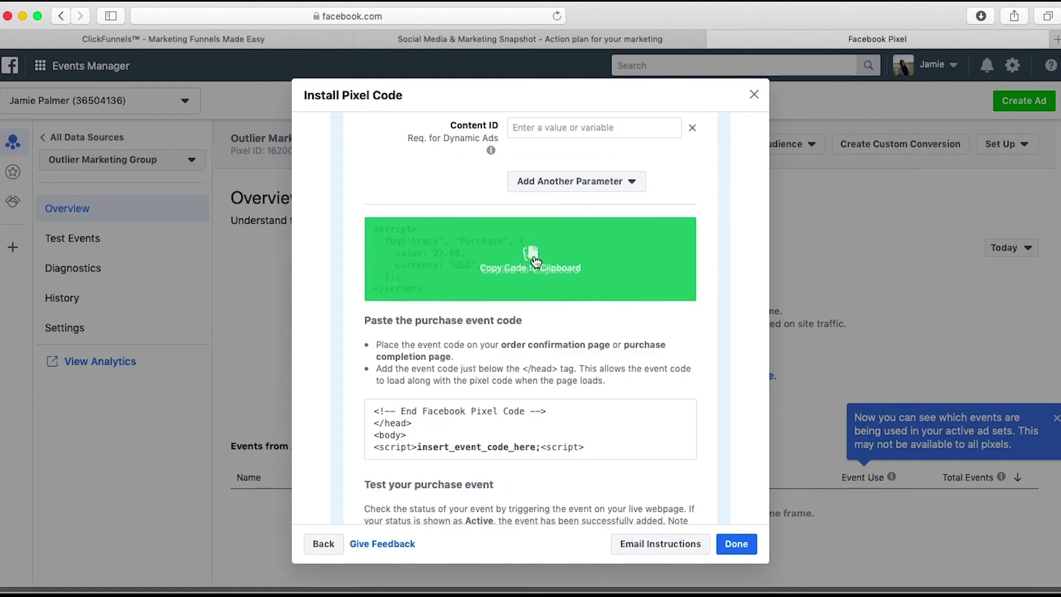
scroll(534, 261, "down", 2)
Step: Leave the order page editor and select the funnel's Order Confirmation step
left_click(539, 39)
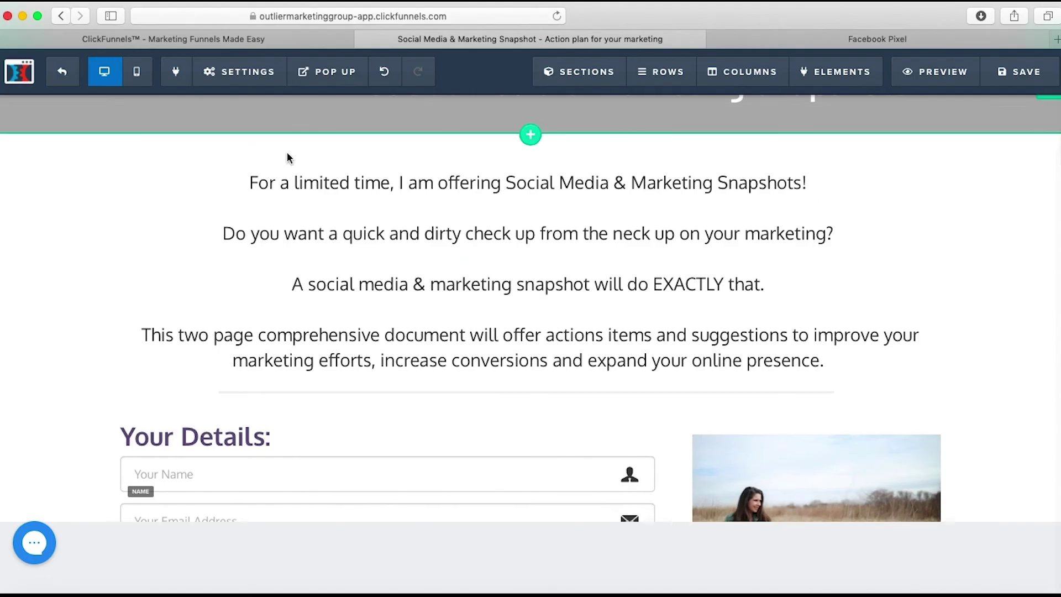
scroll(356, 313, "down", 8)
scroll(358, 315, "up", 2)
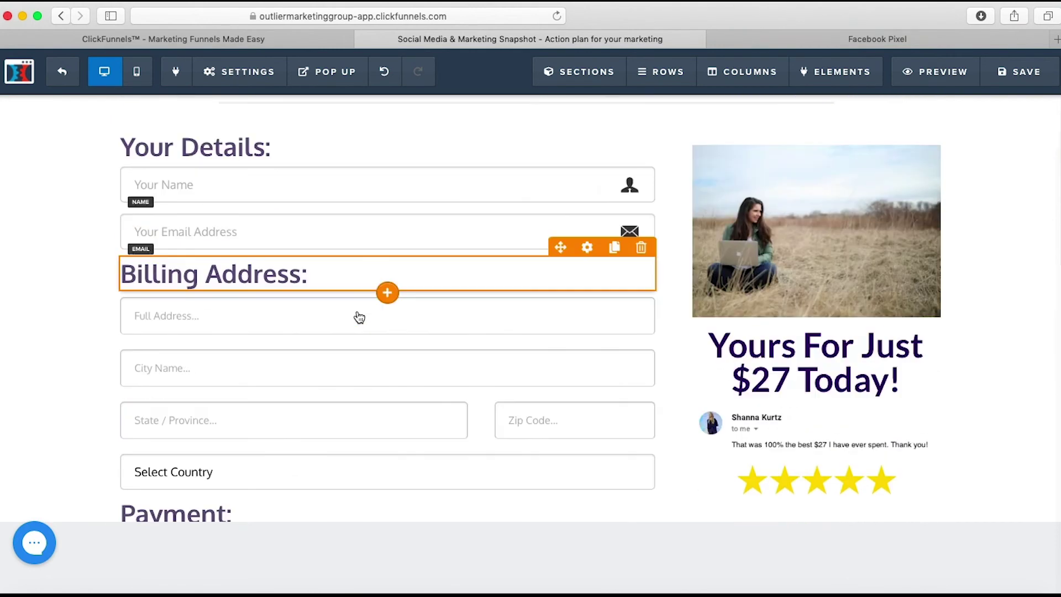
scroll(359, 317, "up", 4)
scroll(359, 316, "up", 1)
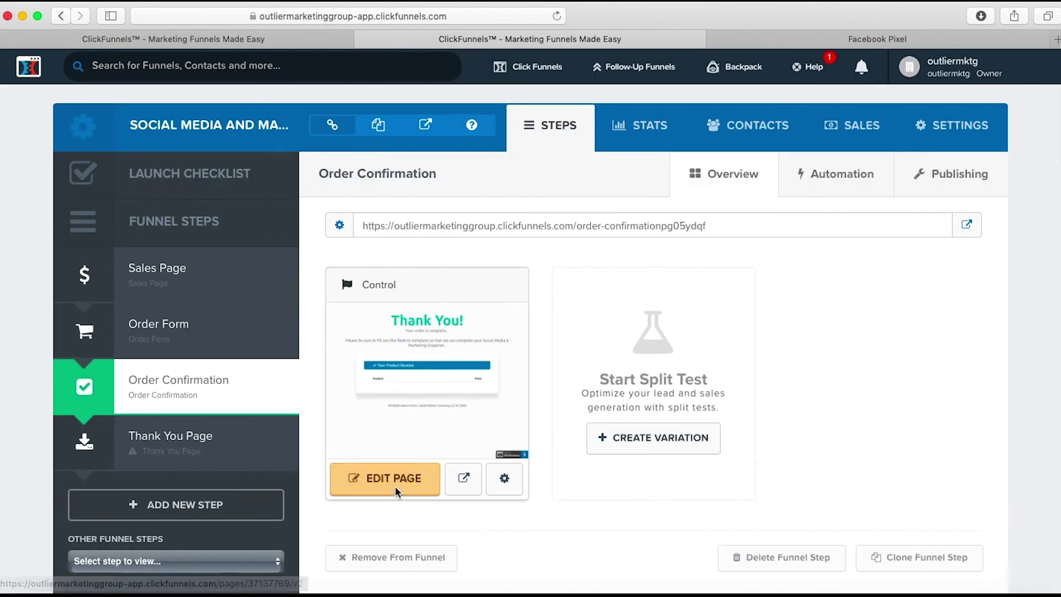
Step: Replace the Order Confirmation page's header tracking code with the copied Purchase event code
scroll(395, 486, "down", 3)
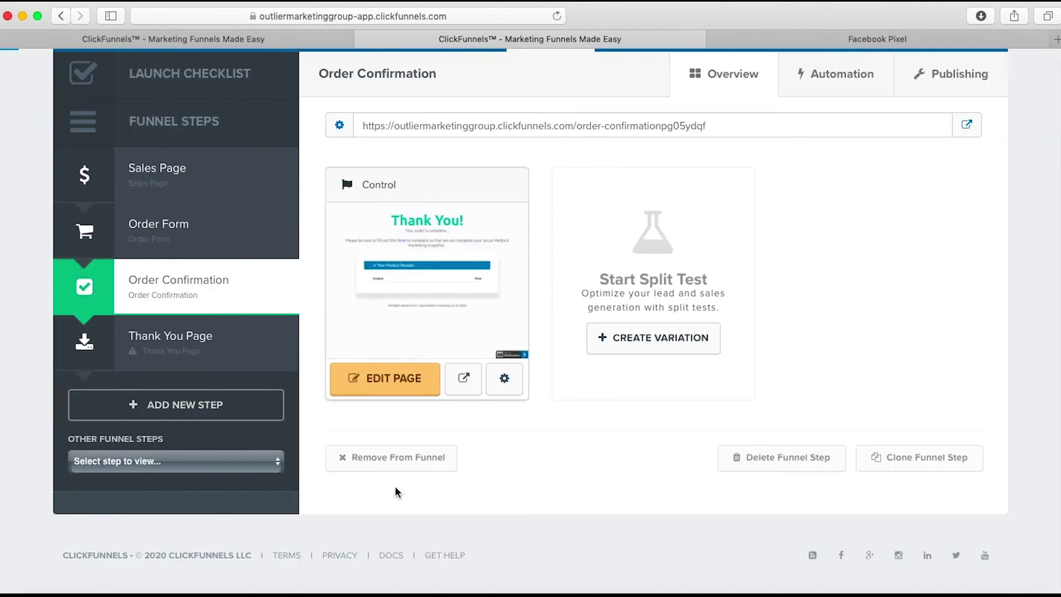
left_click(381, 380)
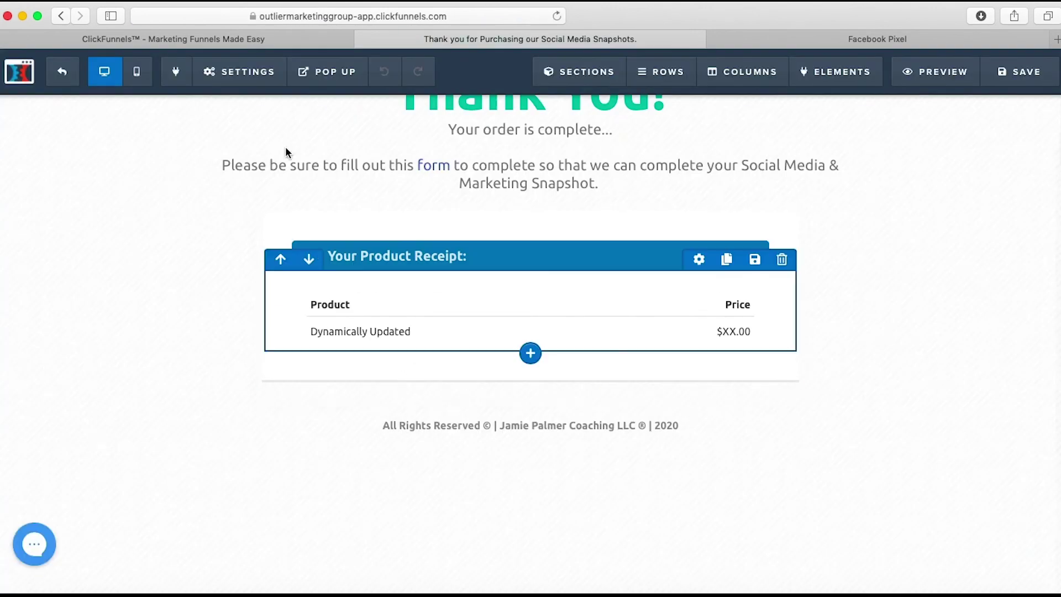
left_click(248, 77)
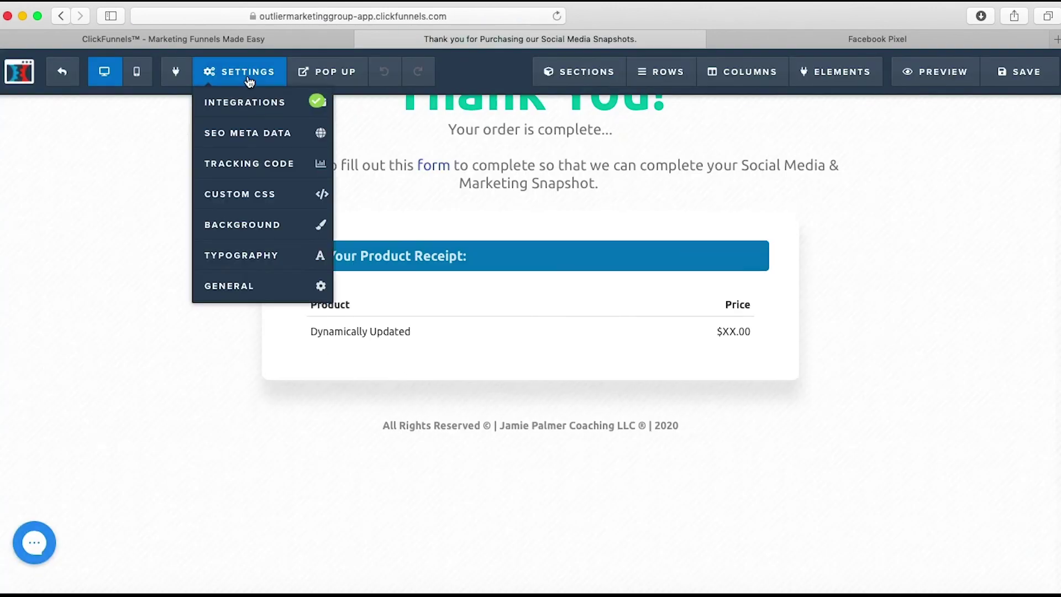
left_click(251, 176)
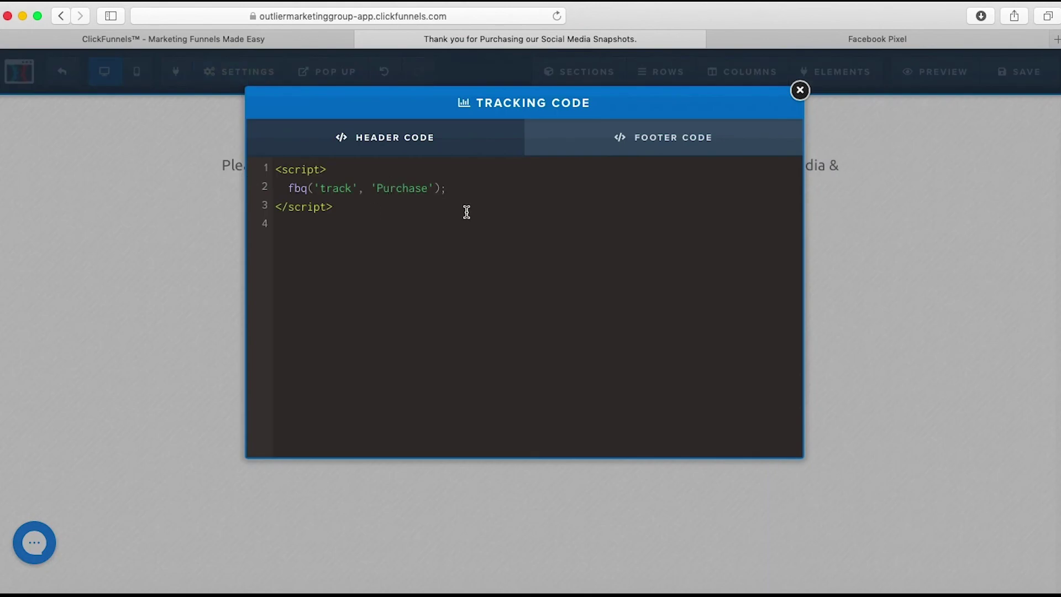
left_click_drag(379, 230, 296, 197)
key("cmd+v")
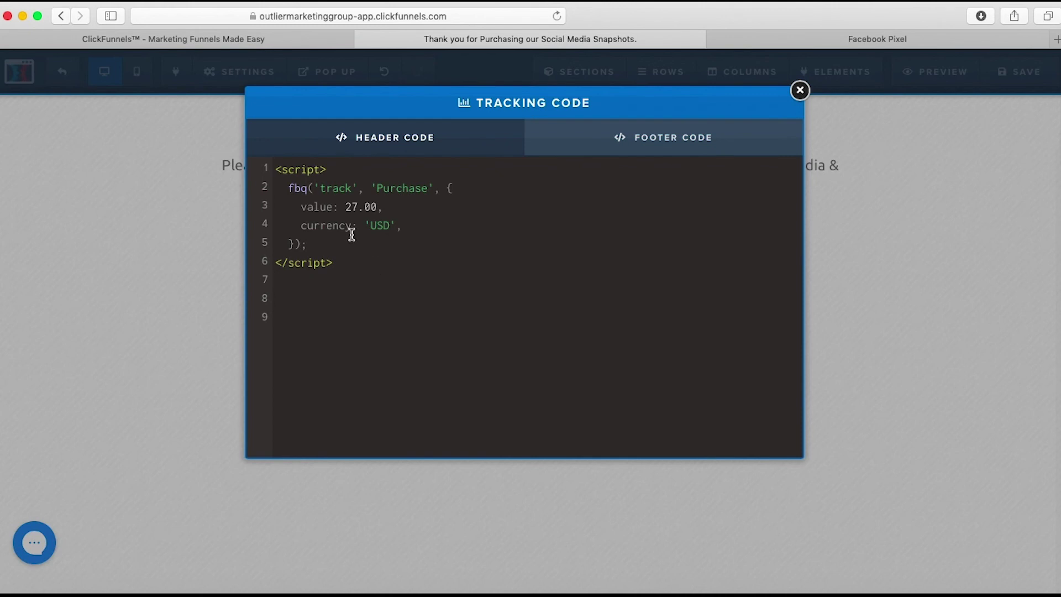
left_click(800, 90)
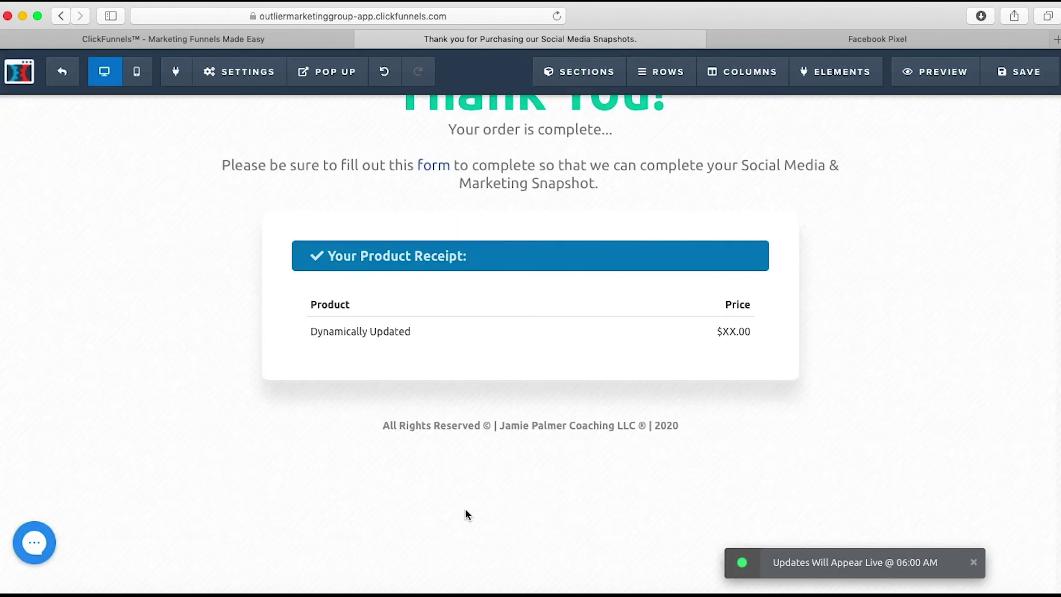